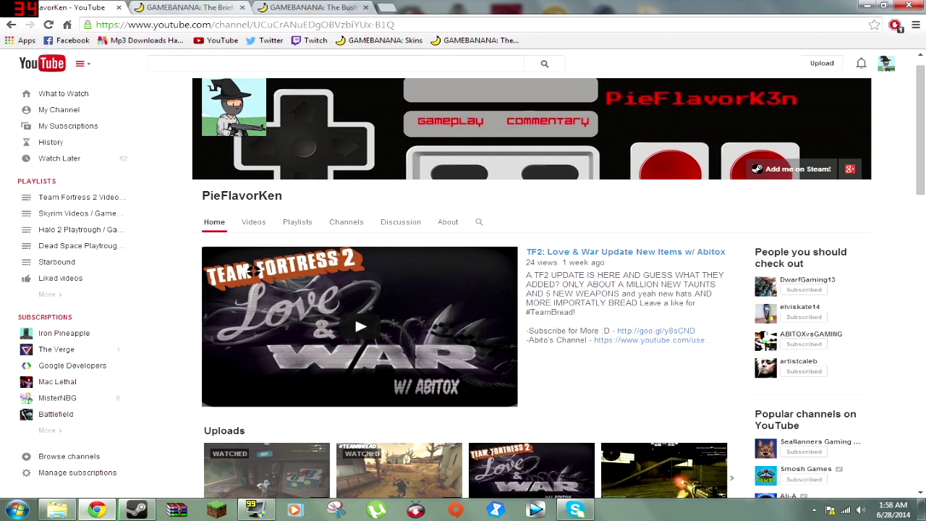
# Look over The Brief Negotiator skin's page on GameBanana, examining its preview images and feature list.
pyautogui.hotkey('ctrl', 'Tab')
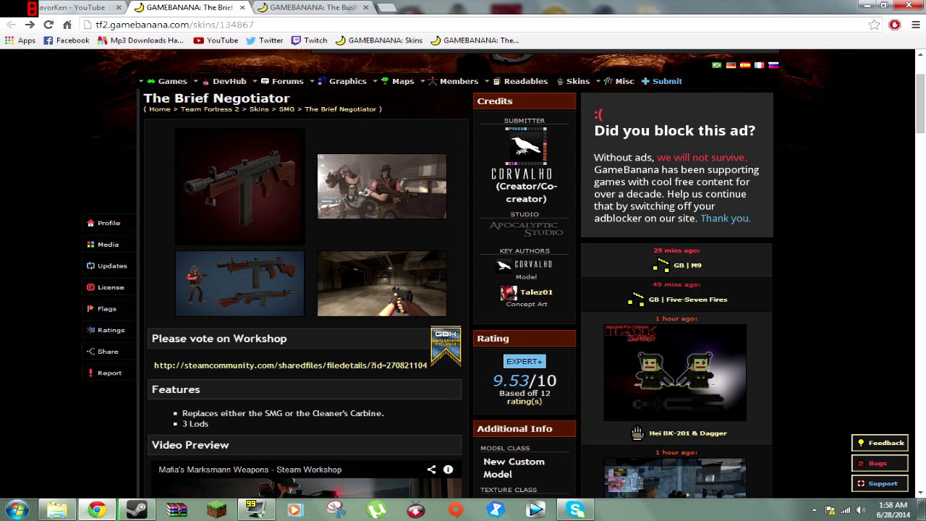
pyautogui.scroll(-1, 462, 275)
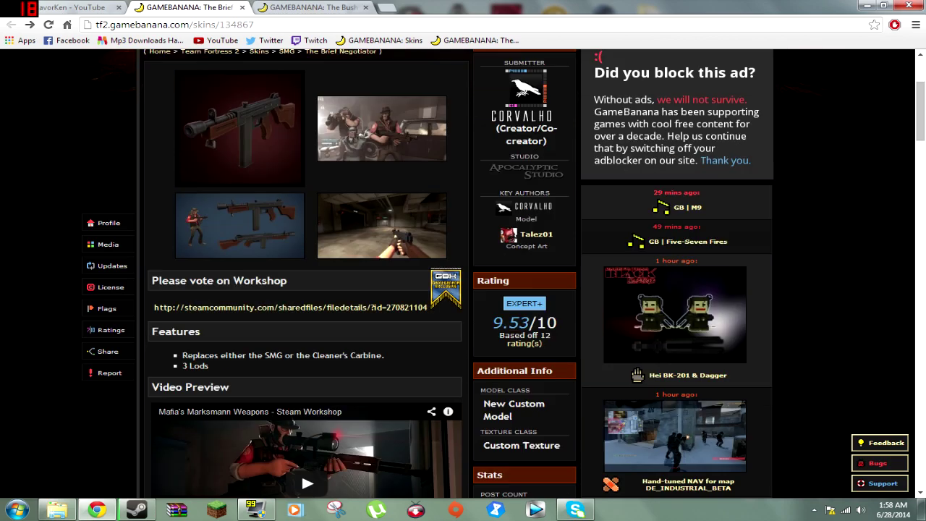
pyautogui.scroll(1, 462, 275)
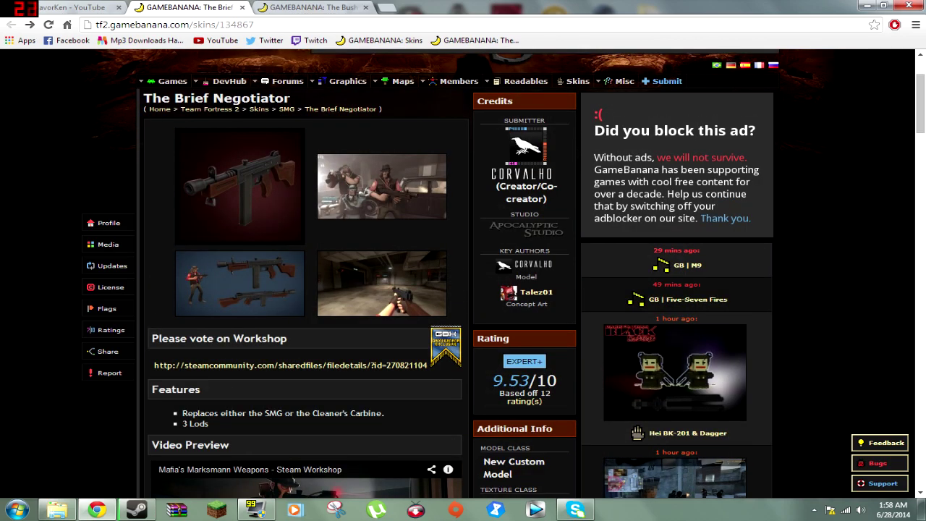
pyautogui.hotkey('ctrl', 'Tab')
pyautogui.hotkey('ctrl', 'shift', 'Tab')
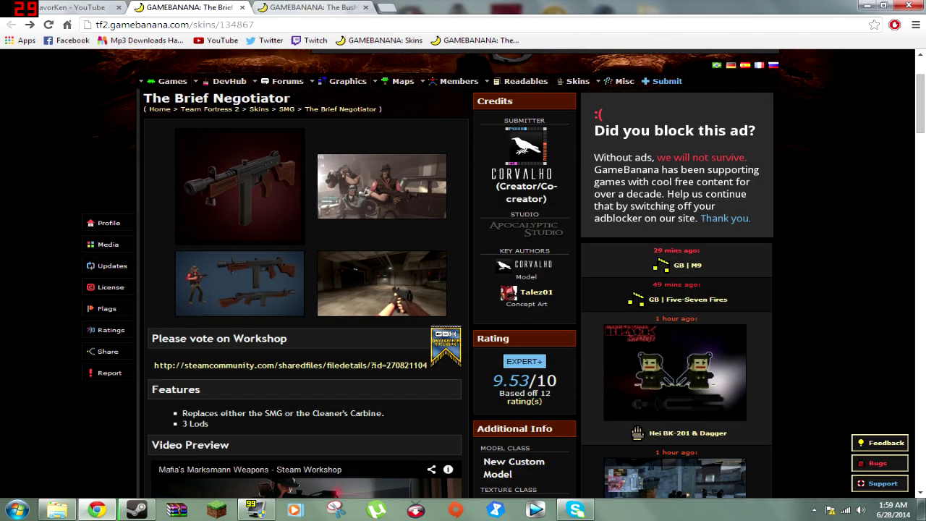
pyautogui.scroll(-1, 463, 275)
pyautogui.scroll(1, 463, 275)
pyautogui.scroll(-1, 463, 275)
pyautogui.scroll(1, 463, 275)
pyautogui.scroll(-2, 463, 275)
pyautogui.scroll(1, 463, 275)
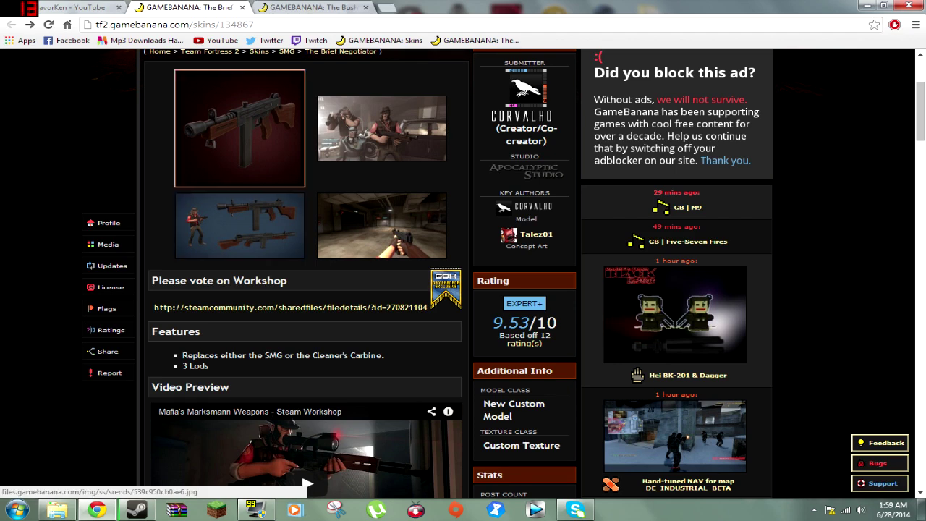
# Download The Brief Negotiator skin from its GameBanana page and check the file information on the download page.
pyautogui.scroll(-4, 463, 275)
pyautogui.click(305, 331)
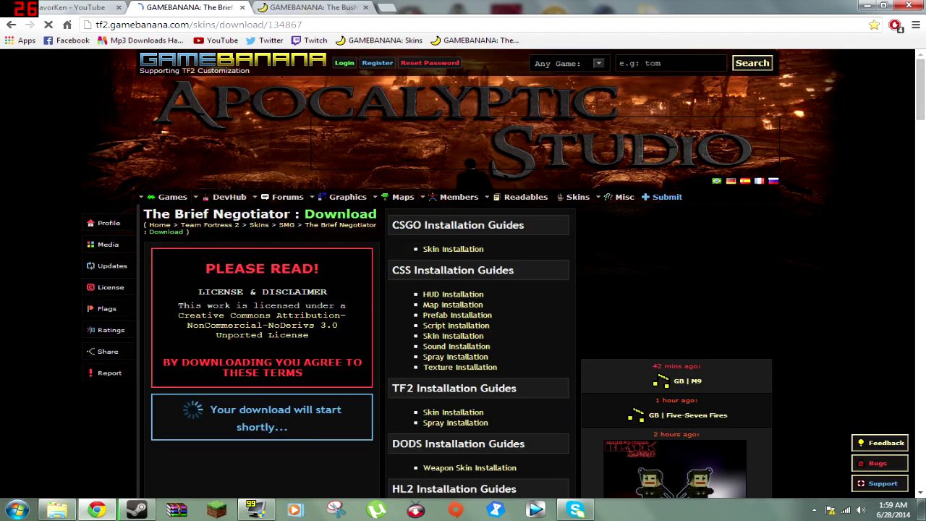
pyautogui.click(315, 8)
pyautogui.click(199, 8)
pyautogui.scroll(-2, 637, 433)
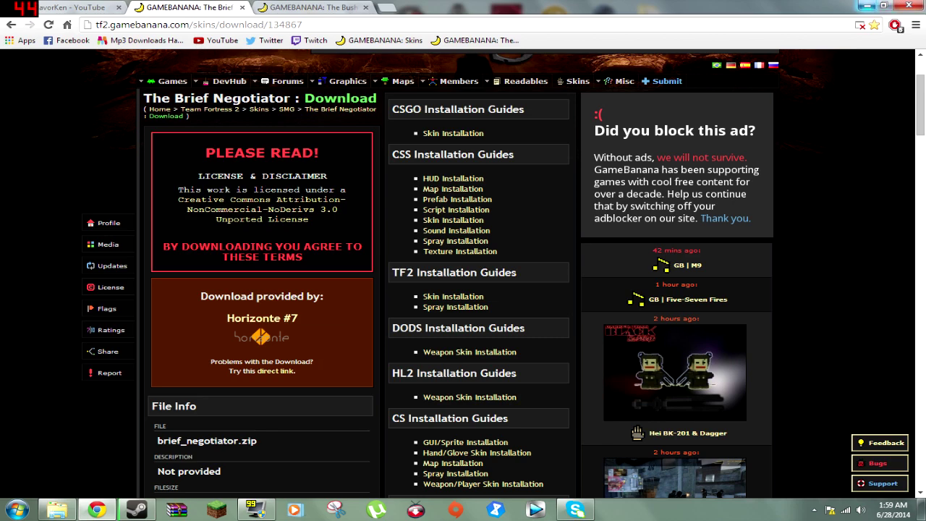
# Minimize the browser and open Local Disk (C:) in Windows Explorer.
pyautogui.click(865, 6)
pyautogui.moveTo(473, 110); pyautogui.dragTo(671, 227)
pyautogui.click(671, 228)
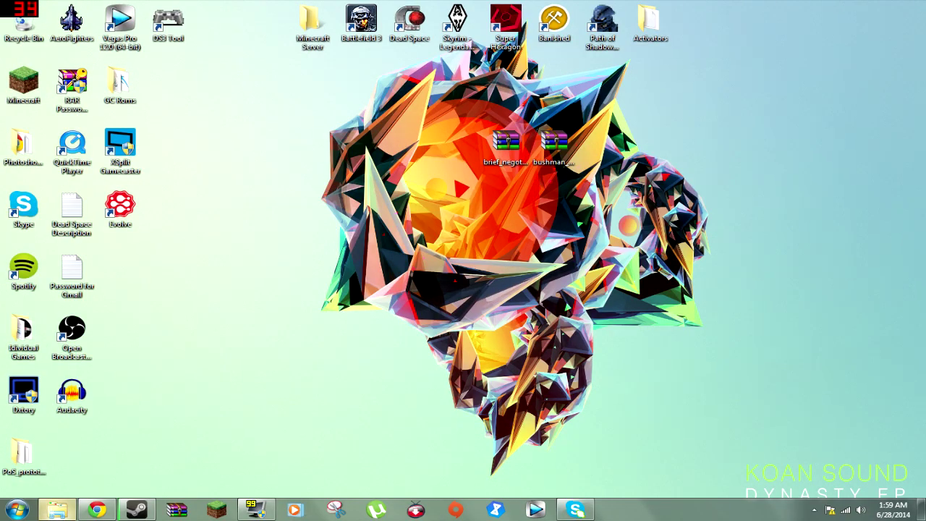
pyautogui.click(58, 510)
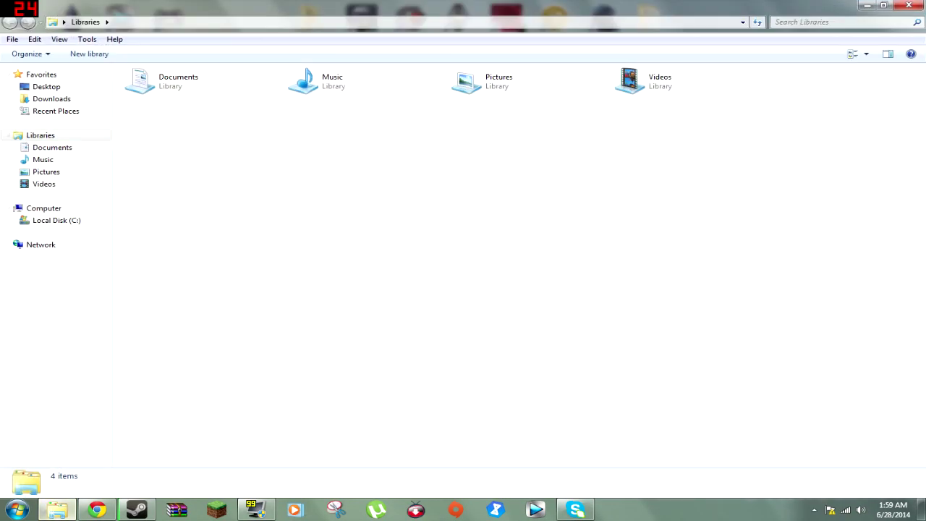
pyautogui.click(57, 219)
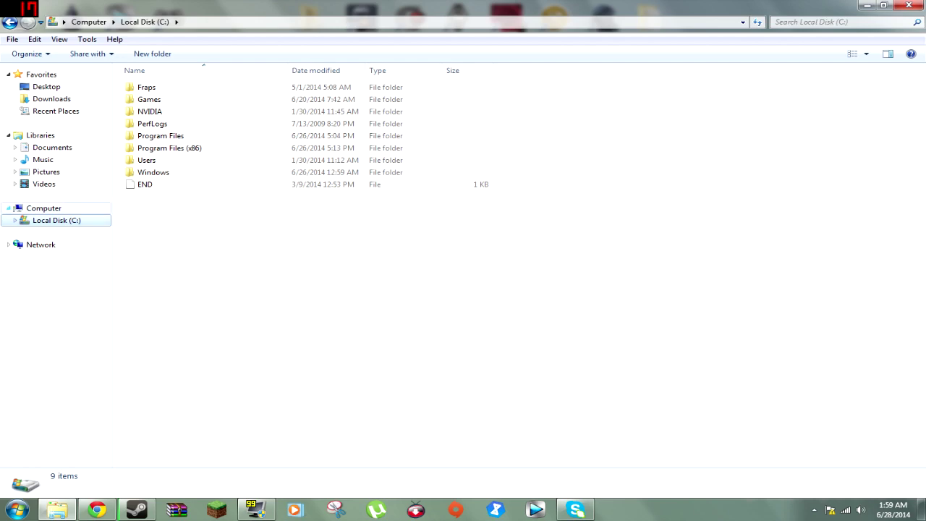
pyautogui.click(9, 209)
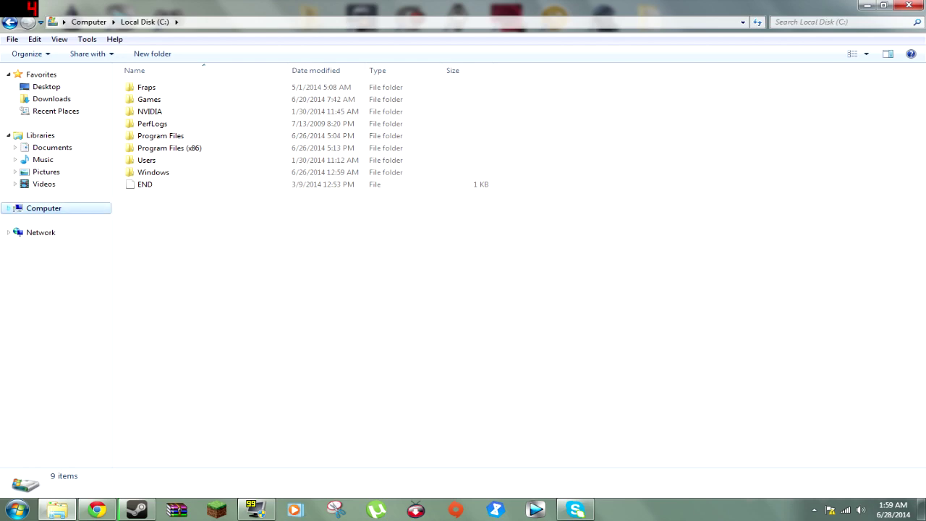
pyautogui.press('Right')
pyautogui.press('Right')
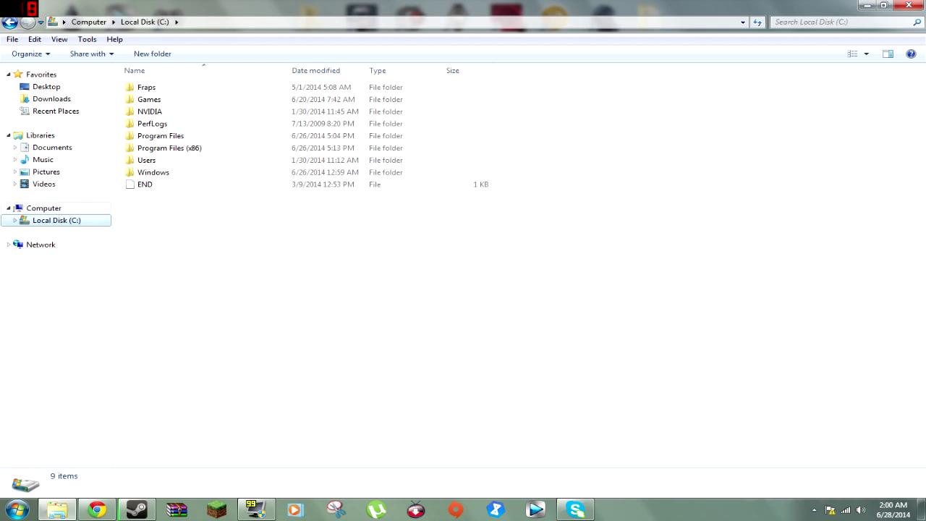
pyautogui.press('Left')
pyautogui.press('Right')
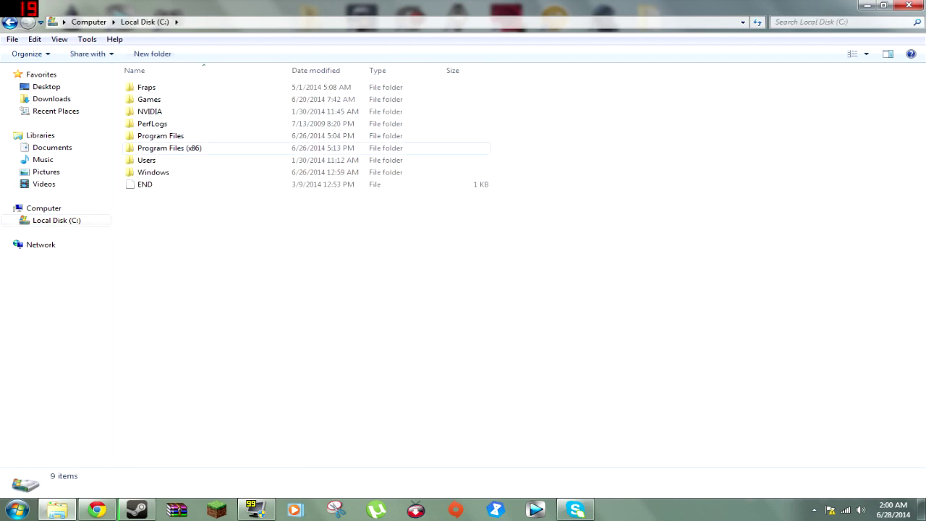
# Open the SteamApps folder located under Program Files (x86)\Steam.
pyautogui.click(169, 148)
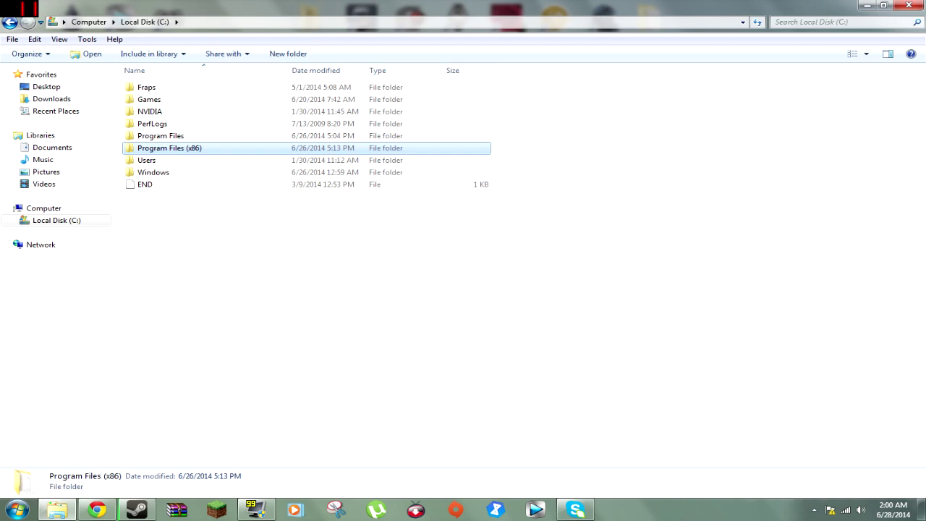
pyautogui.doubleClick(170, 149)
pyautogui.scroll(-9, 173, 218)
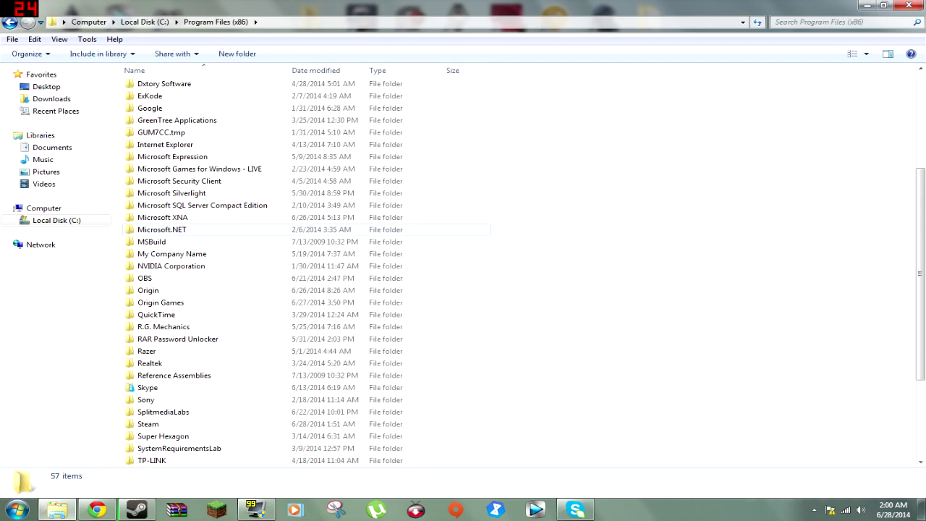
pyautogui.click(165, 291)
pyautogui.press('Return')
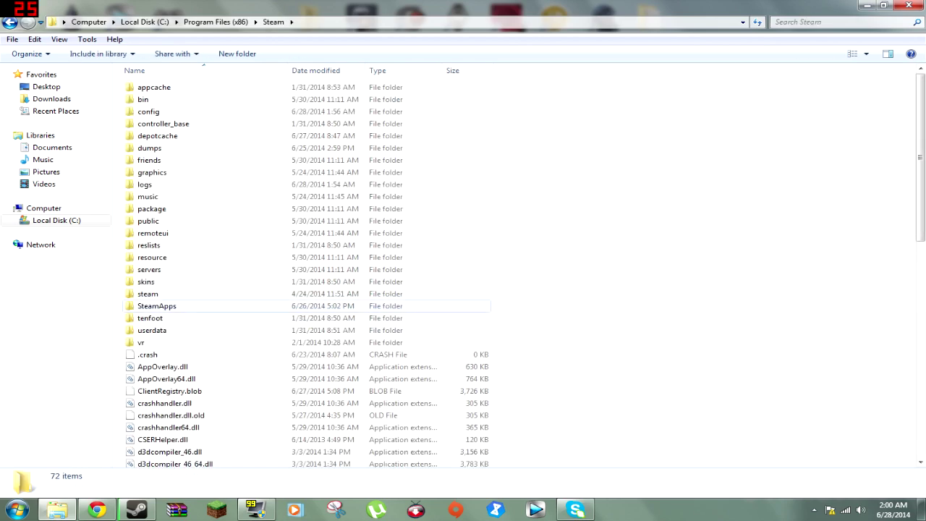
pyautogui.doubleClick(157, 306)
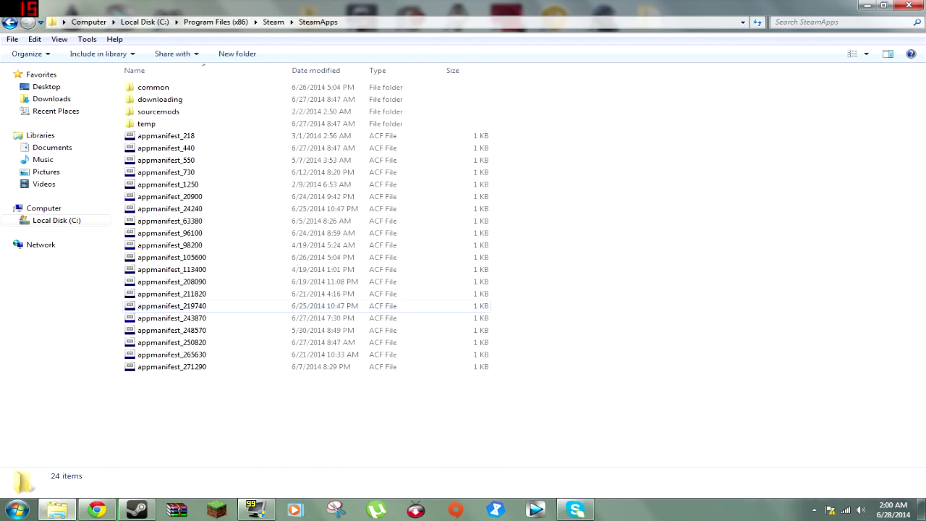
# Open the custom folder located under common\Team Fortress 2\tf.
pyautogui.write('c')
pyautogui.press('Return')
pyautogui.write('a')
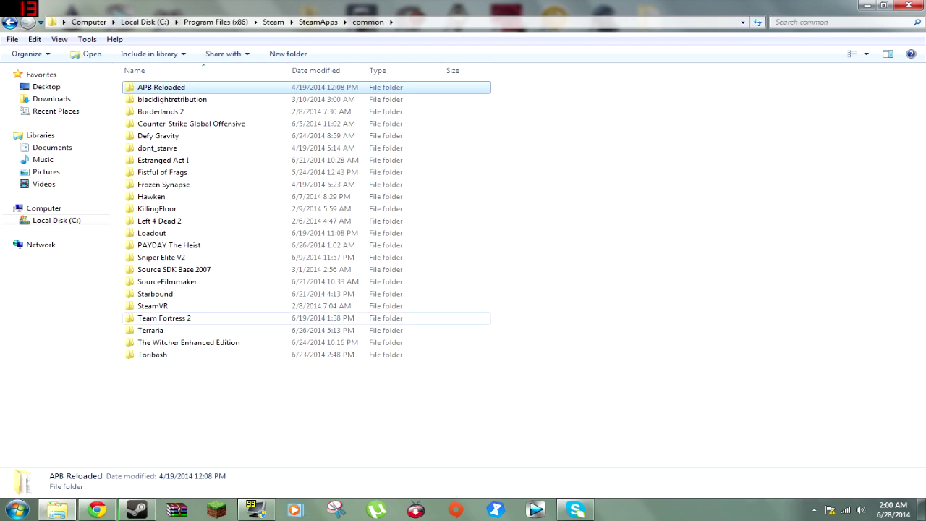
pyautogui.write('t')
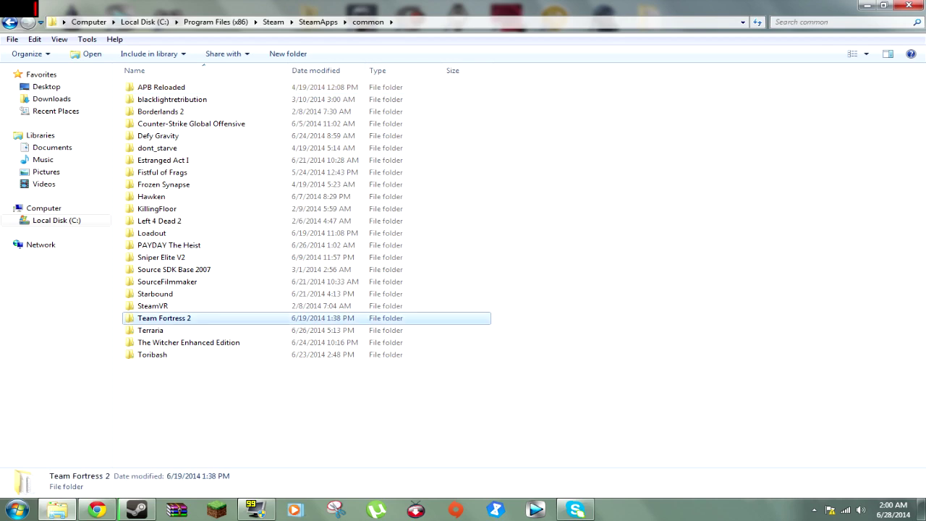
pyautogui.press('Return')
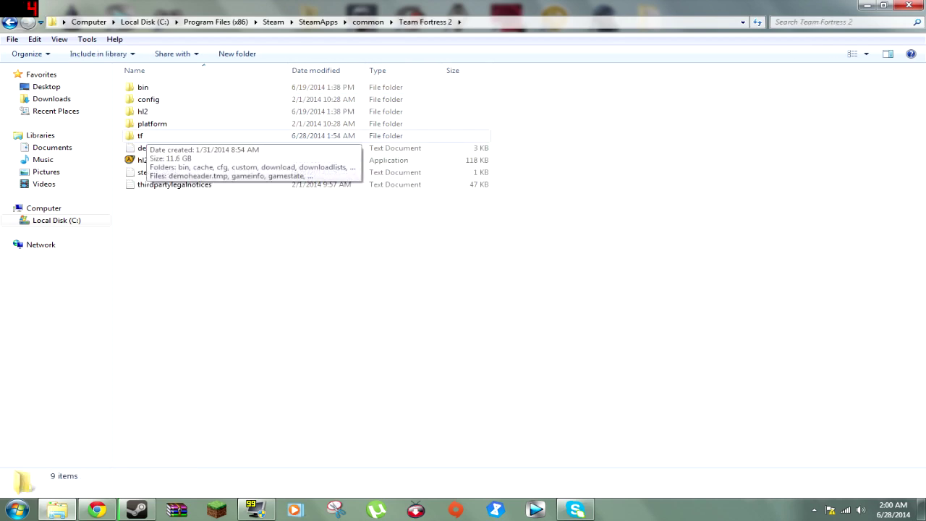
pyautogui.press('t')
pyautogui.press('Return')
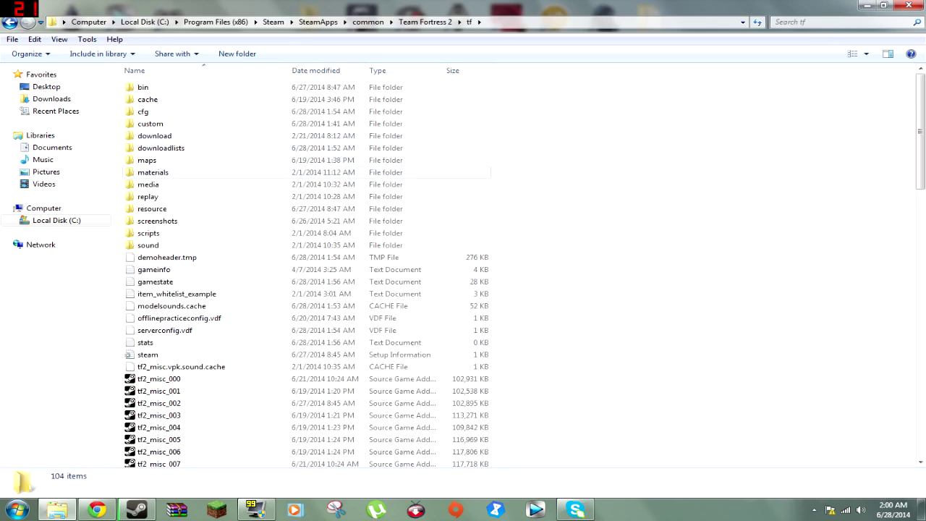
pyautogui.write('cu')
pyautogui.press('Return')
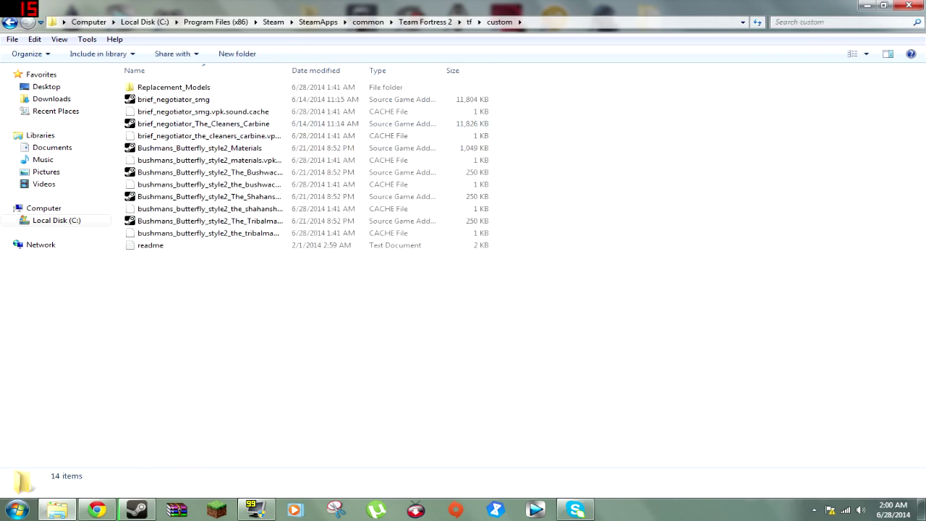
# Restore the custom folder's window to a small size and place it beside the two downloaded archives on the desktop.
pyautogui.click(882, 5)
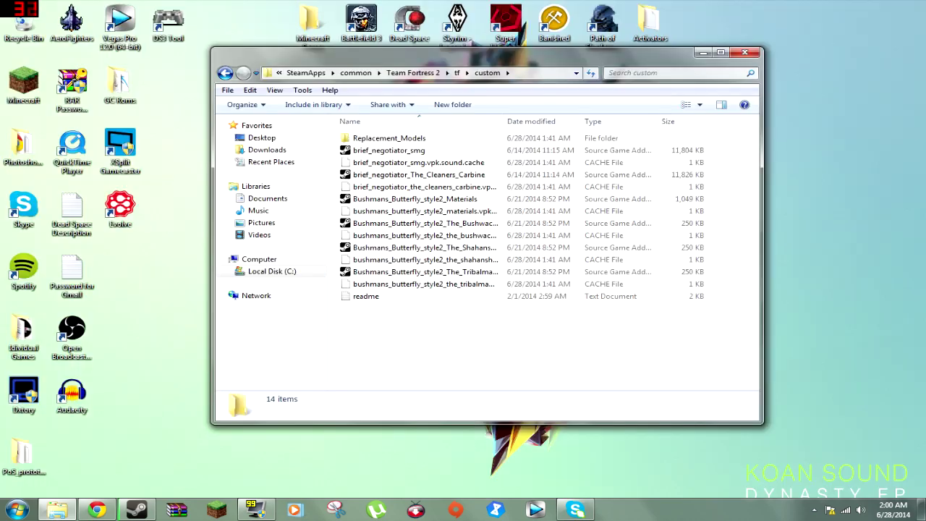
pyautogui.moveTo(760, 422); pyautogui.dragTo(656, 295)
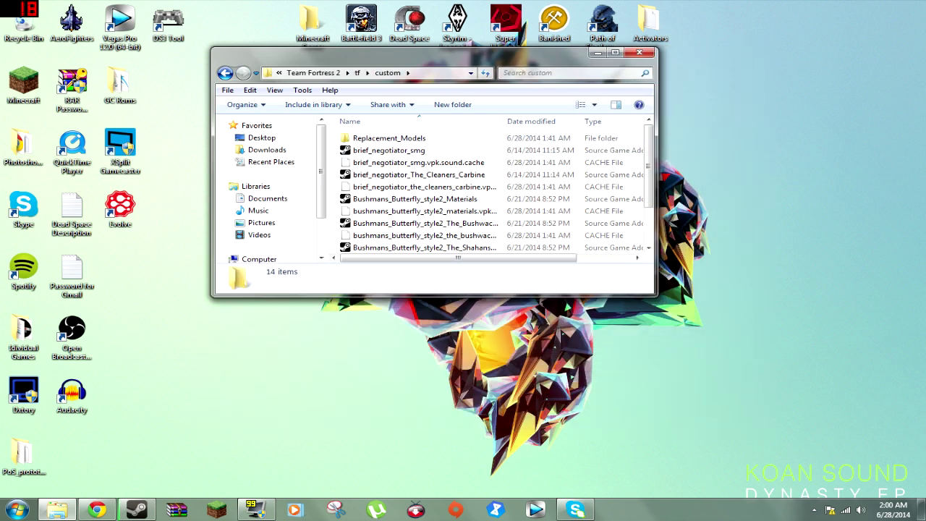
pyautogui.moveTo(656, 111); pyautogui.dragTo(338, 112)
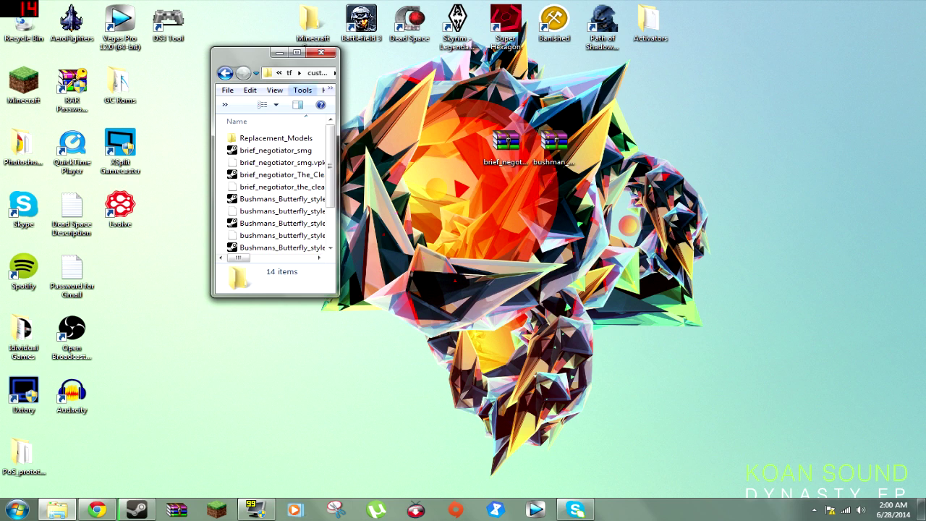
pyautogui.moveTo(246, 53); pyautogui.dragTo(146, 43)
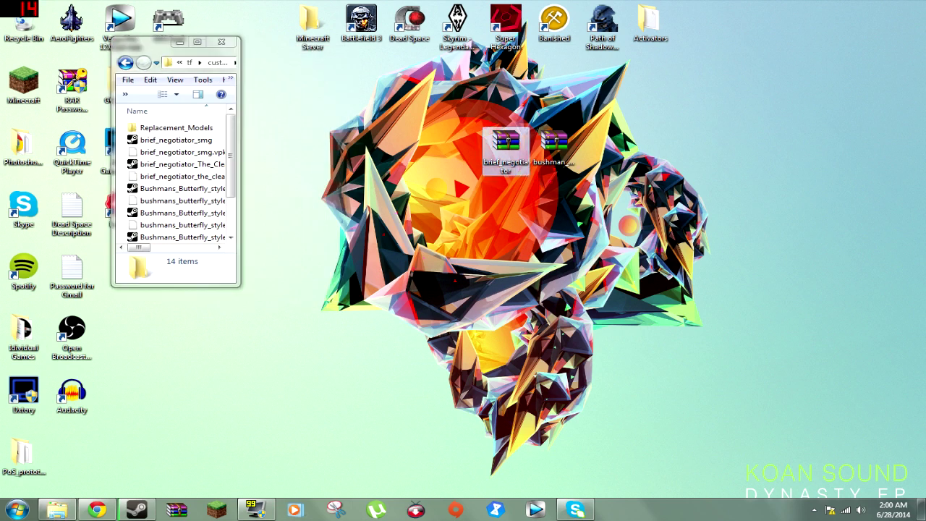
pyautogui.moveTo(239, 128); pyautogui.dragTo(283, 127)
# Open brief_negotiator.zip, transfer both of its files into the custom folder while skipping all name conflicts, and close the archive.
pyautogui.doubleClick(506, 142)
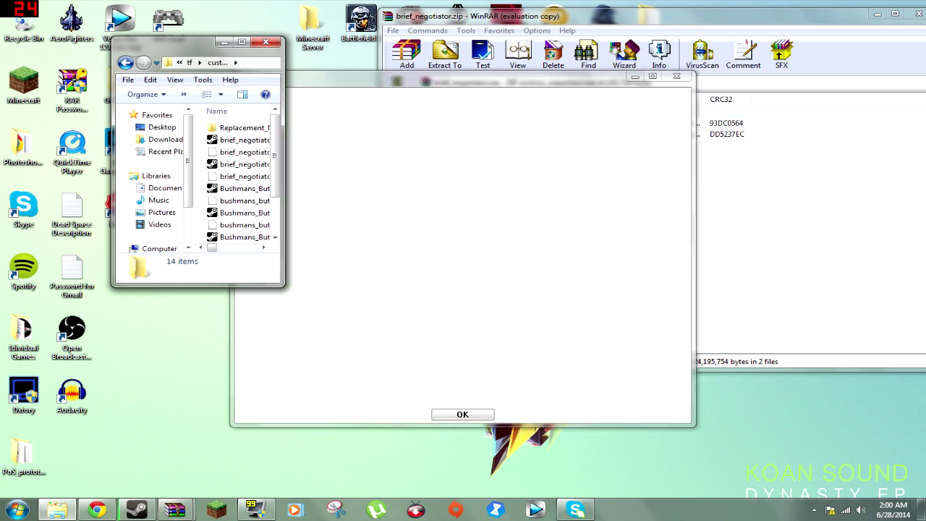
pyautogui.press('Return')
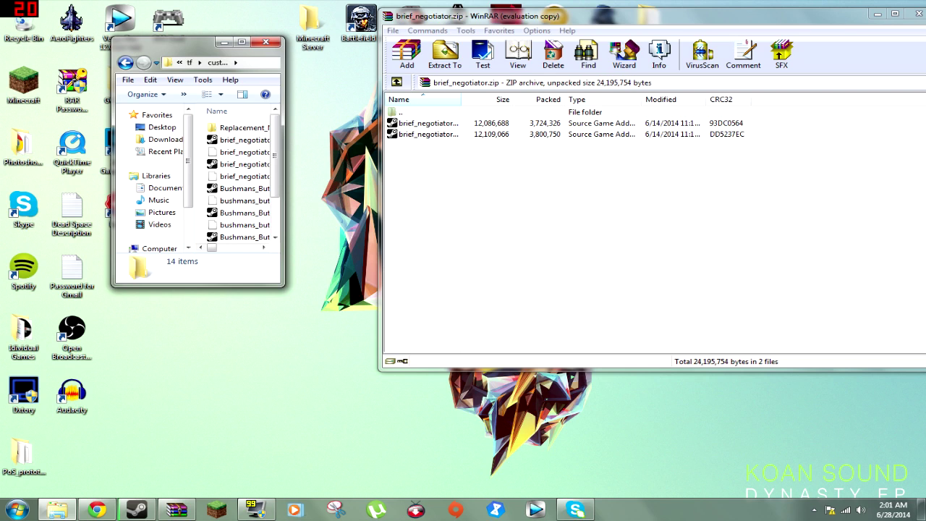
pyautogui.moveTo(421, 150); pyautogui.dragTo(412, 126)
pyautogui.rightClick(412, 126)
pyautogui.click(637, 217)
pyautogui.moveTo(414, 158); pyautogui.dragTo(413, 125)
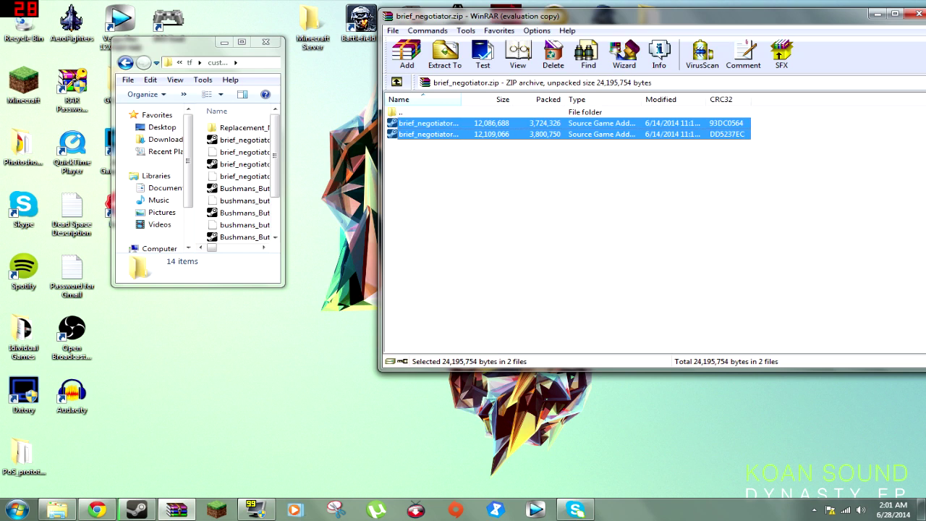
pyautogui.moveTo(426, 129); pyautogui.dragTo(243, 188)
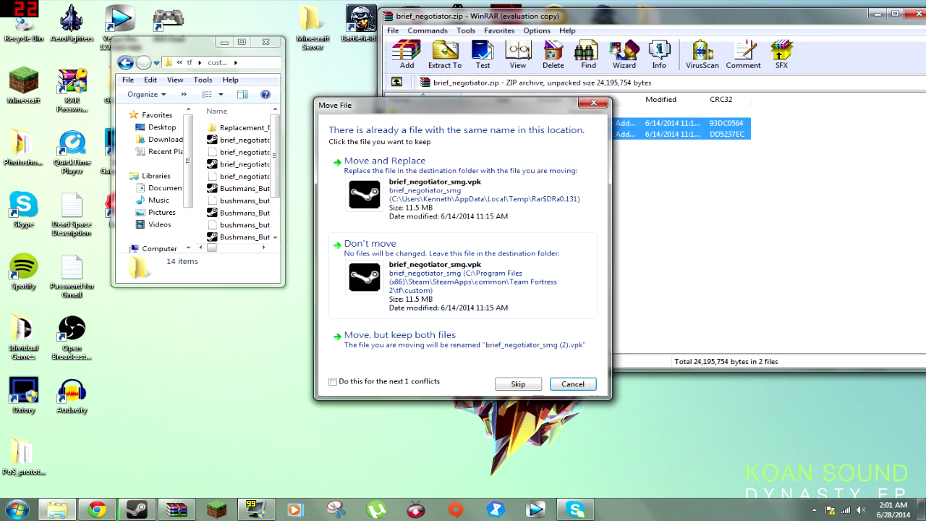
pyautogui.click(333, 381)
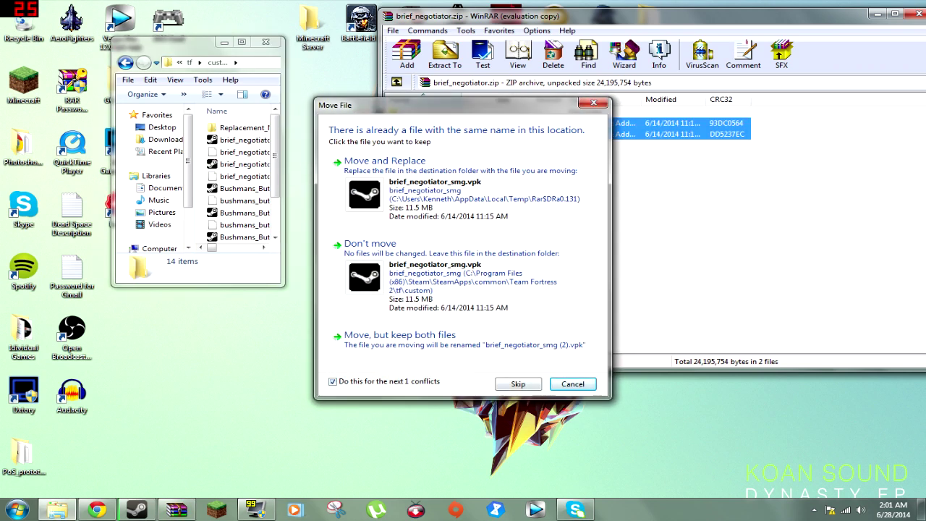
pyautogui.click(517, 384)
pyautogui.moveTo(820, 18); pyautogui.dragTo(746, 38)
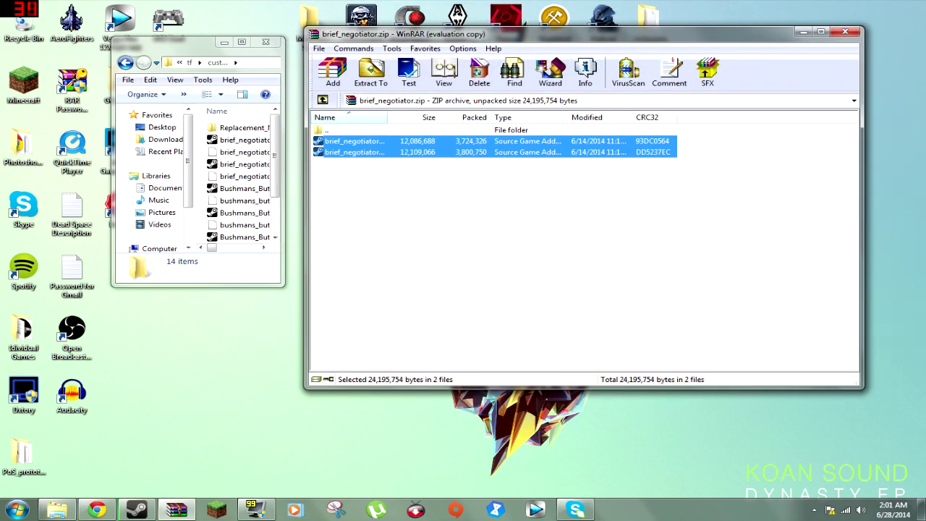
pyautogui.click(844, 31)
# Open bushman_s_butterfly.zip from the desktop, enter its Bushman's Butterfly folder and open the nested Bushmans_Butterfly_style1.zip archive.
pyautogui.doubleClick(554, 146)
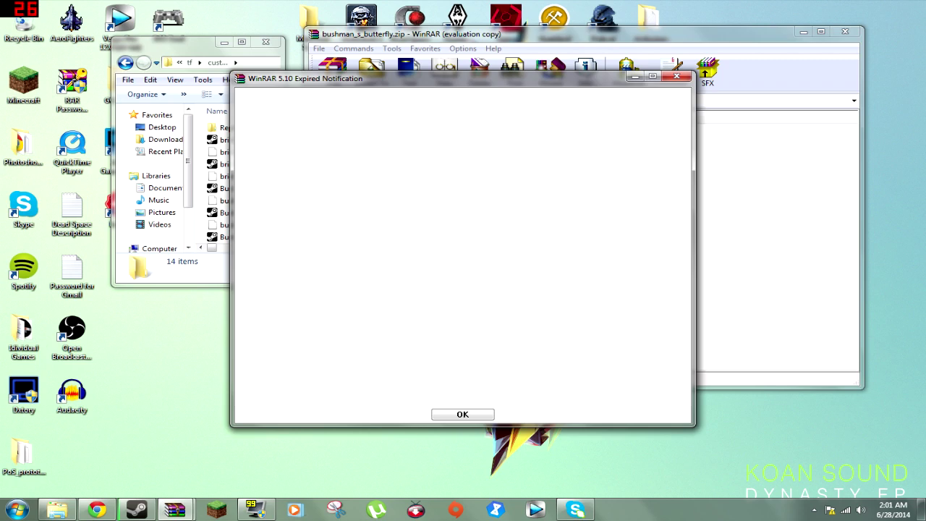
pyautogui.click(676, 75)
pyautogui.click(369, 141)
pyautogui.press('Return')
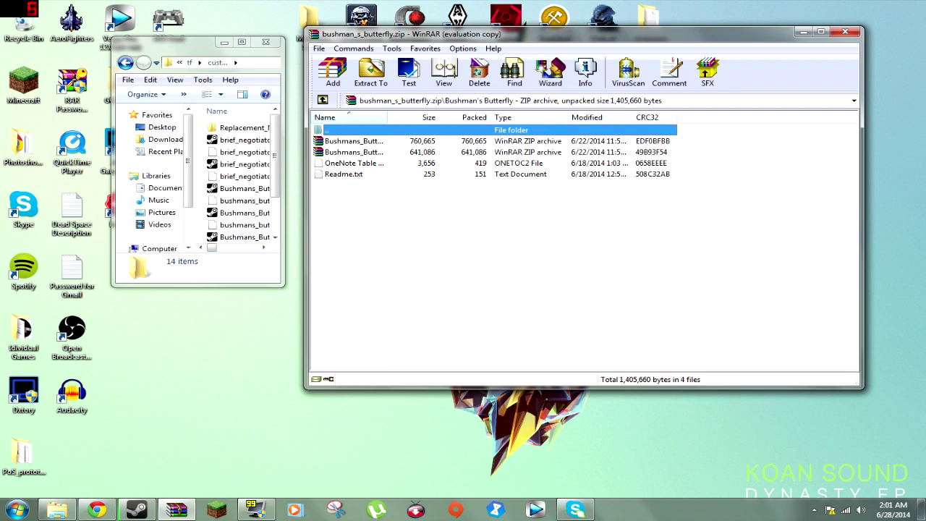
pyautogui.doubleClick(353, 141)
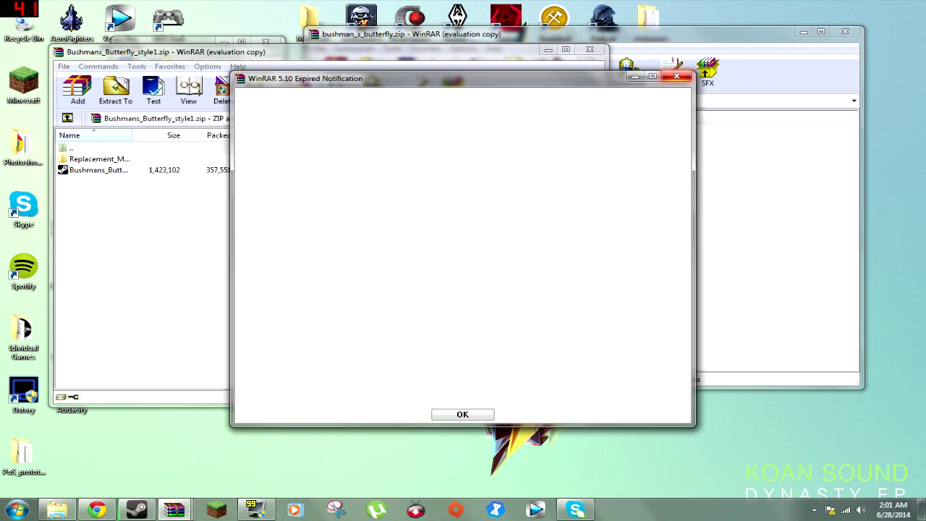
pyautogui.click(676, 76)
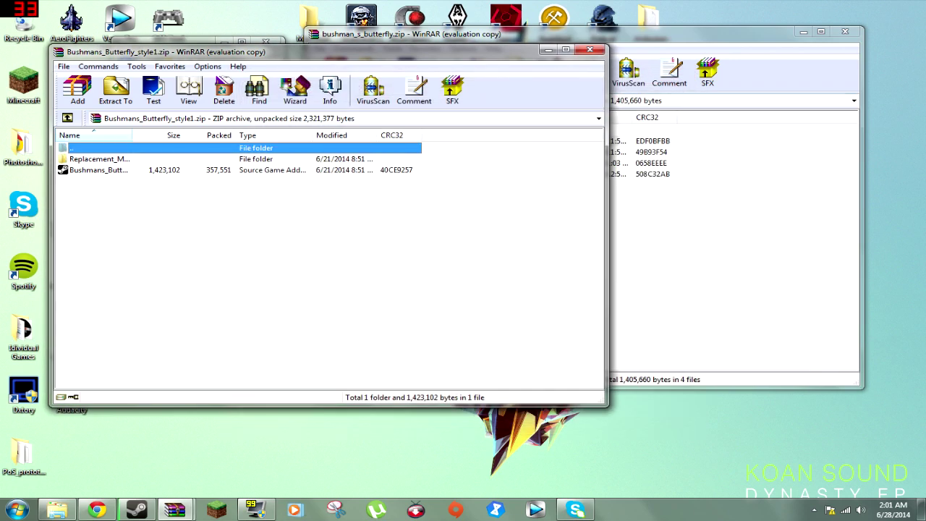
# Transfer the style1 archive's entire contents into the custom folder, merging Replacement_Models for all current items, and close both archive windows.
pyautogui.keyDown('ctrl'); pyautogui.click(145, 170); pyautogui.keyUp('ctrl')
pyautogui.keyDown('ctrl'); pyautogui.click(144, 159); pyautogui.keyUp('ctrl')
pyautogui.moveTo(259, 52); pyautogui.dragTo(541, 54)
pyautogui.click(539, 239)
pyautogui.hotkey('ctrl', 'a')
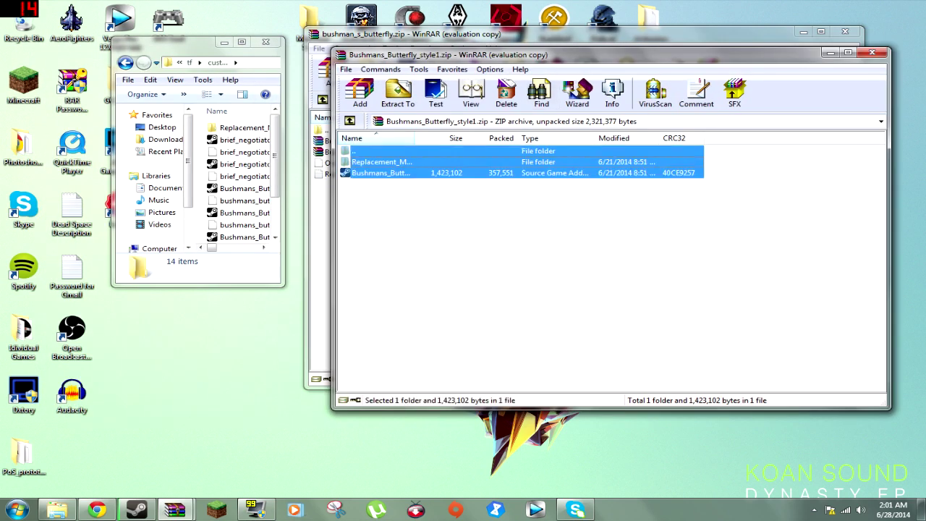
pyautogui.click(515, 207)
pyautogui.moveTo(515, 207); pyautogui.dragTo(243, 190)
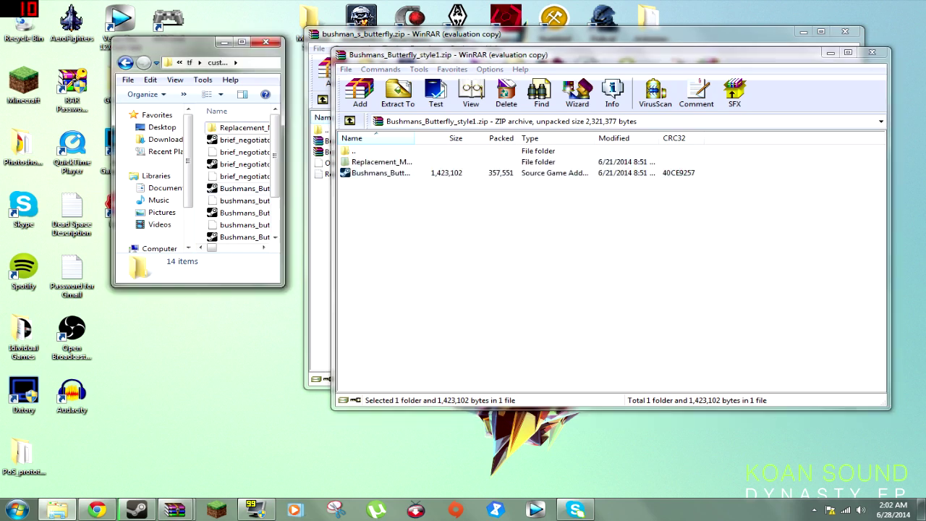
pyautogui.click(350, 381)
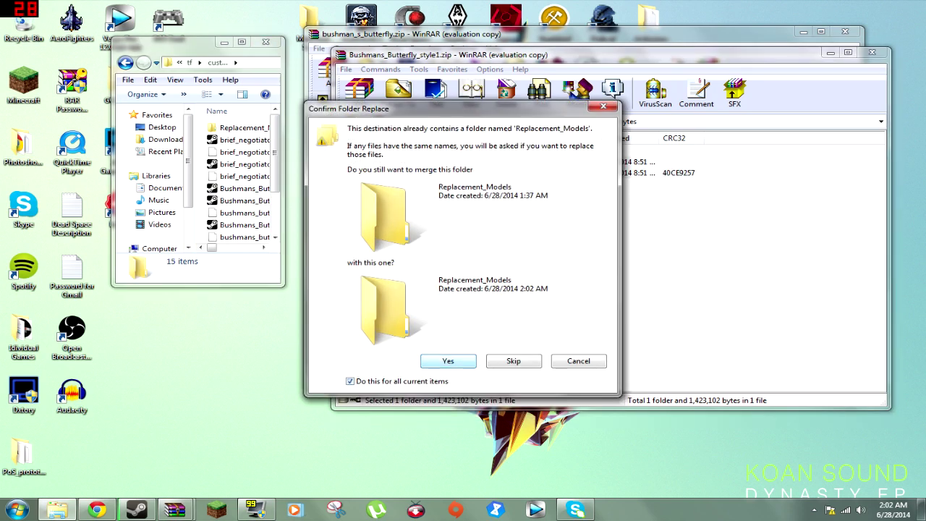
pyautogui.click(447, 361)
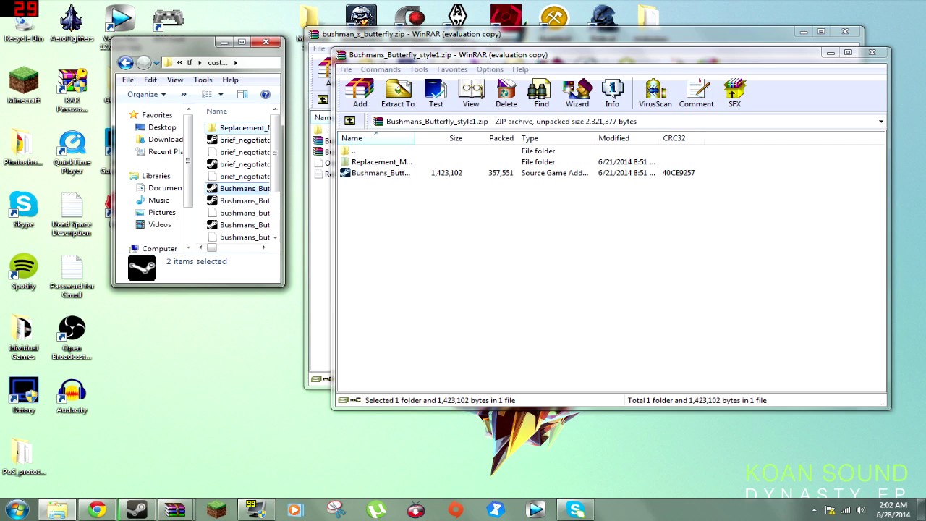
pyautogui.click(872, 52)
pyautogui.click(845, 32)
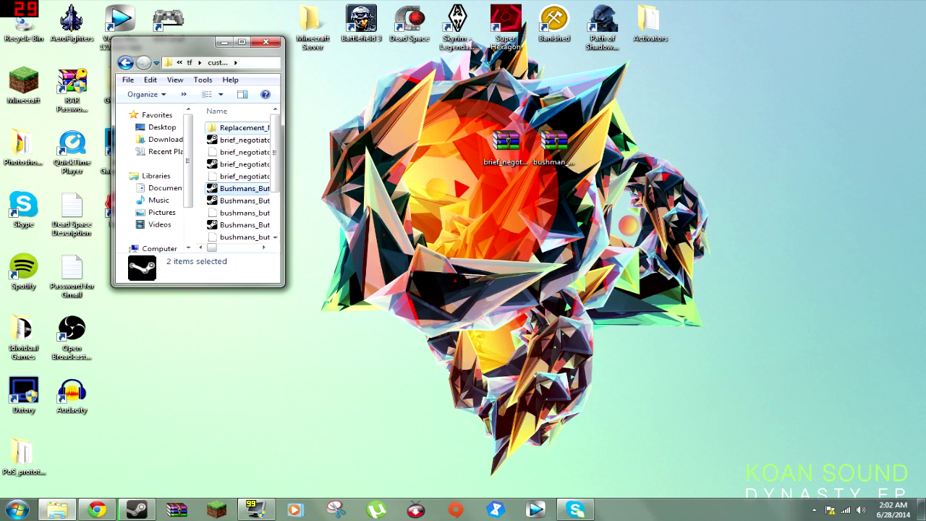
# Reposition the custom folder's window toward the middle of the desktop and widen it to show more of the file names.
pyautogui.moveTo(186, 44); pyautogui.dragTo(349, 78)
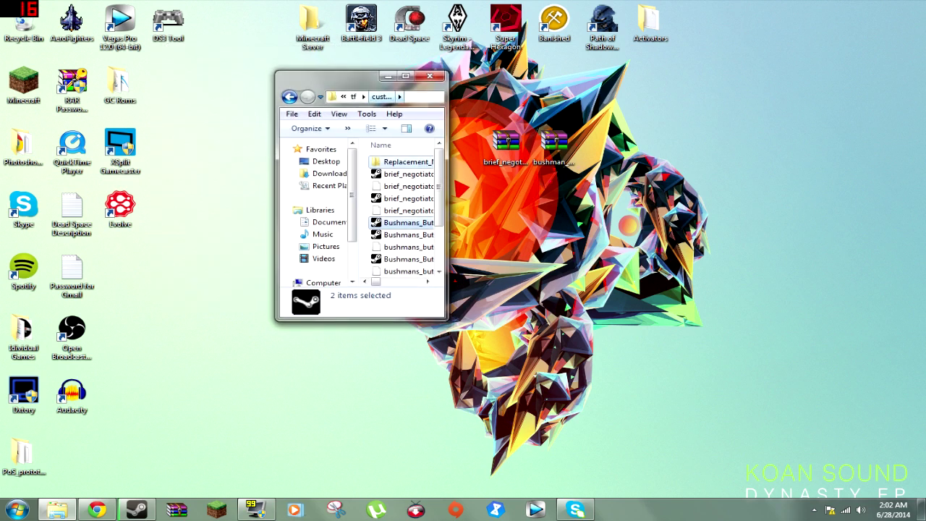
pyautogui.moveTo(447, 155); pyautogui.dragTo(604, 161)
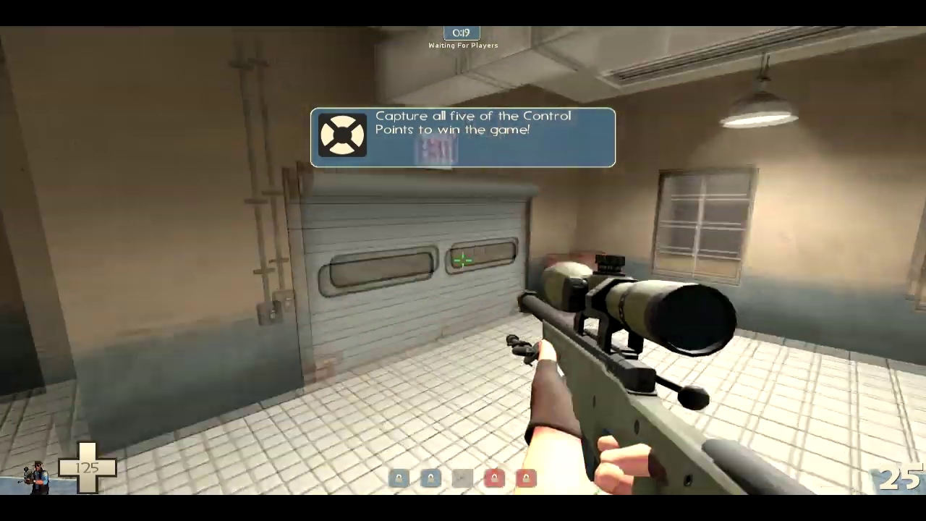
# Examine the Sniper's weapons in a Team Fortress 2 match by equipping, firing and reloading the submachine gun and swapping to melee and back.
pyautogui.press('2')
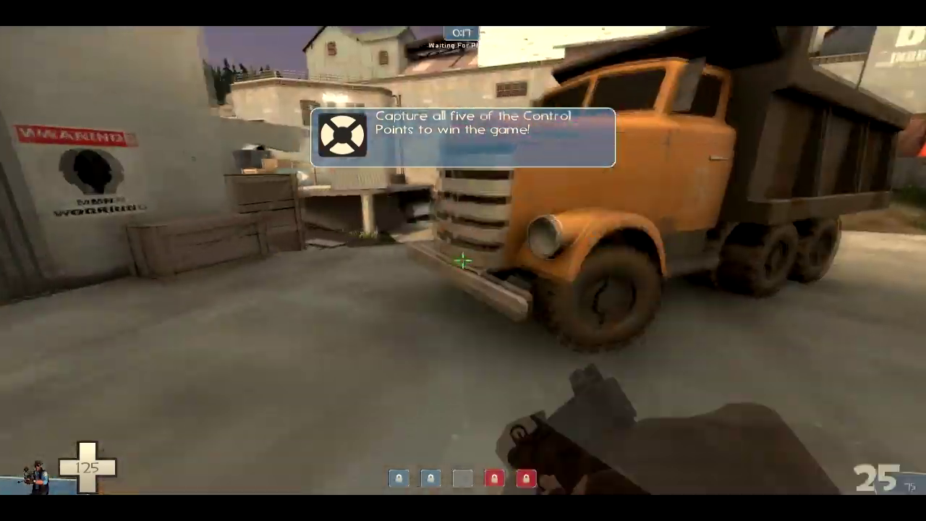
pyautogui.press('w')
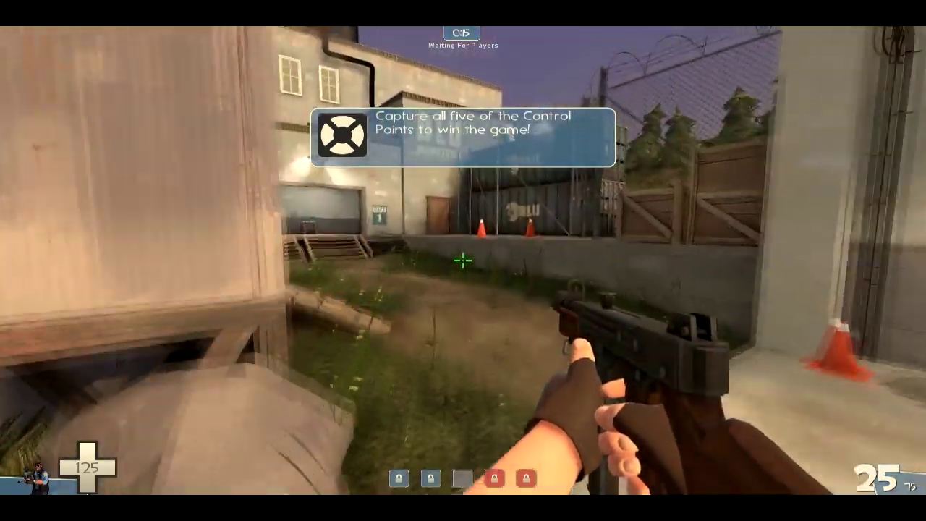
pyautogui.press('w')
pyautogui.press('w')
pyautogui.click(463, 260)
pyautogui.press('r')
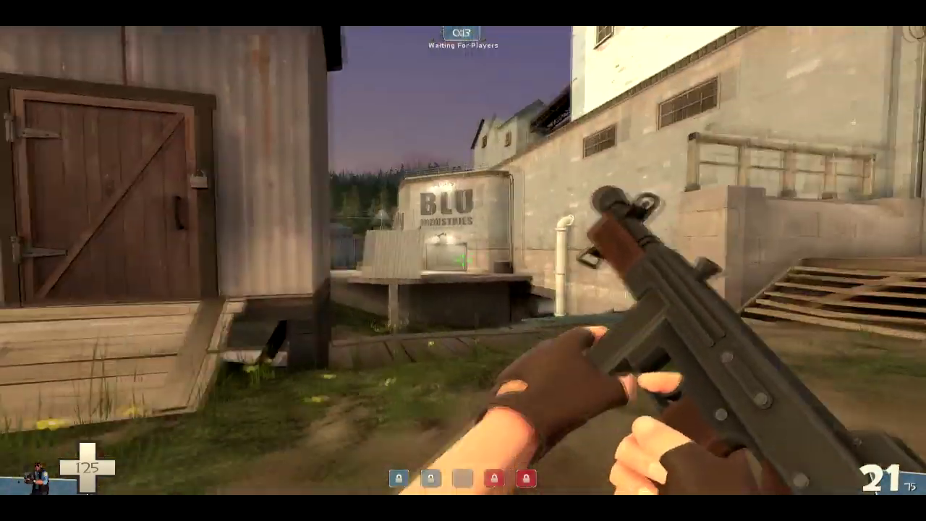
pyautogui.press('w')
pyautogui.press('3')
pyautogui.press('2')
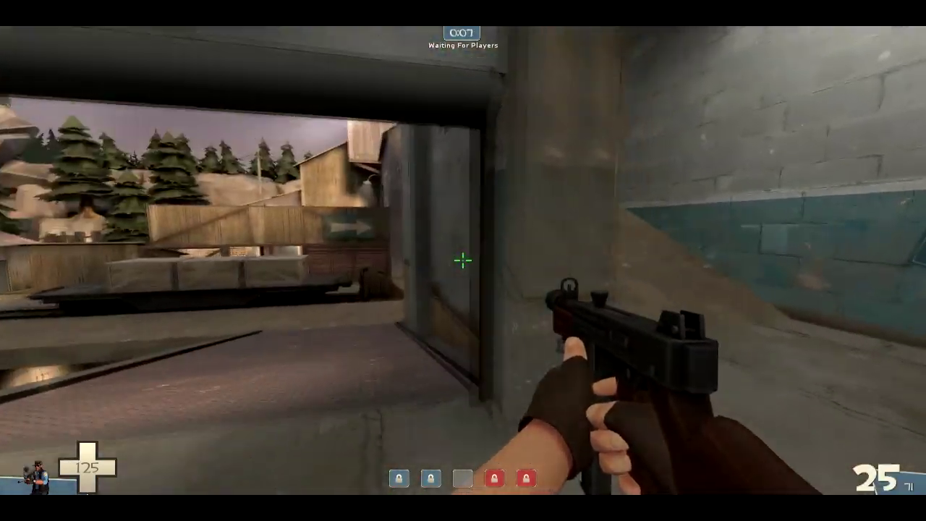